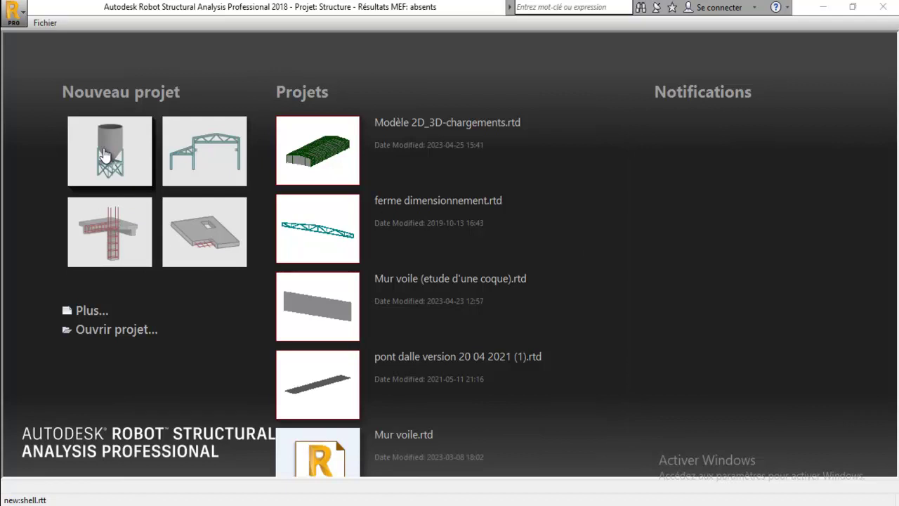
Start a new shell structure project and add the first node at coordinates 0 0 0
click(104, 153)
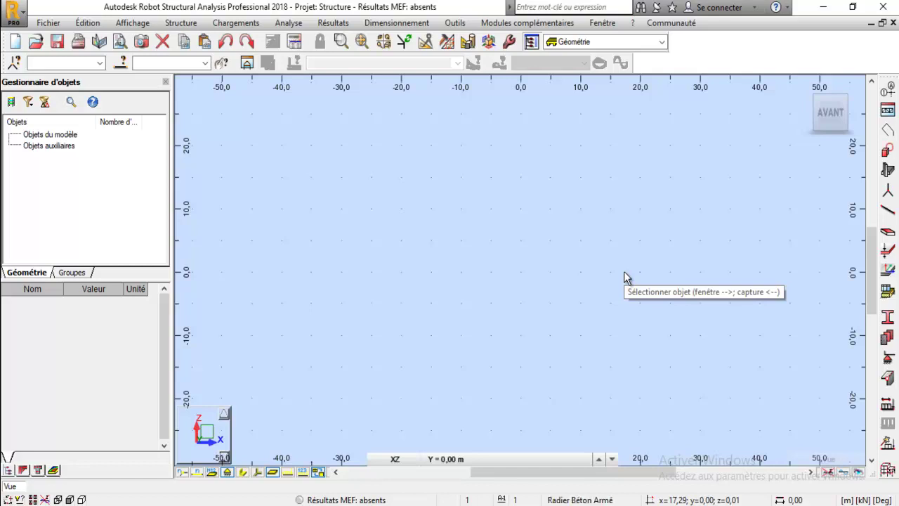
click(889, 197)
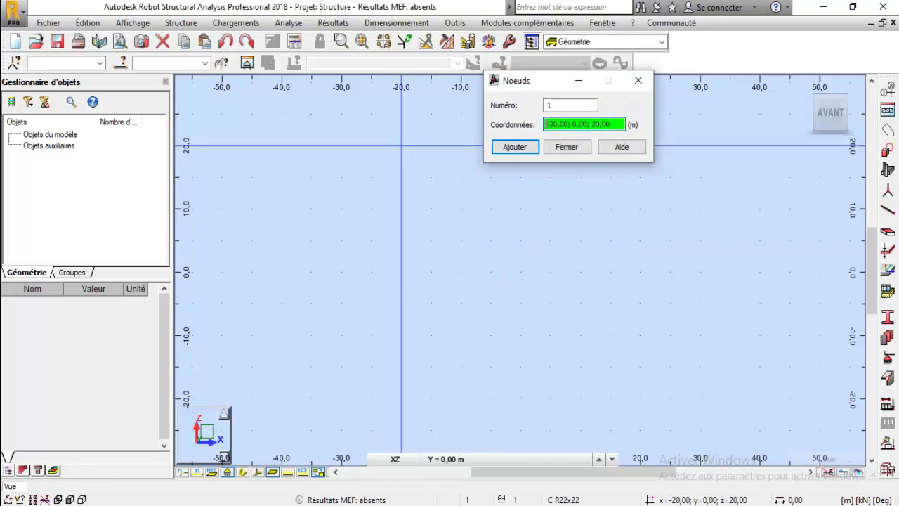
text(0 0 0)
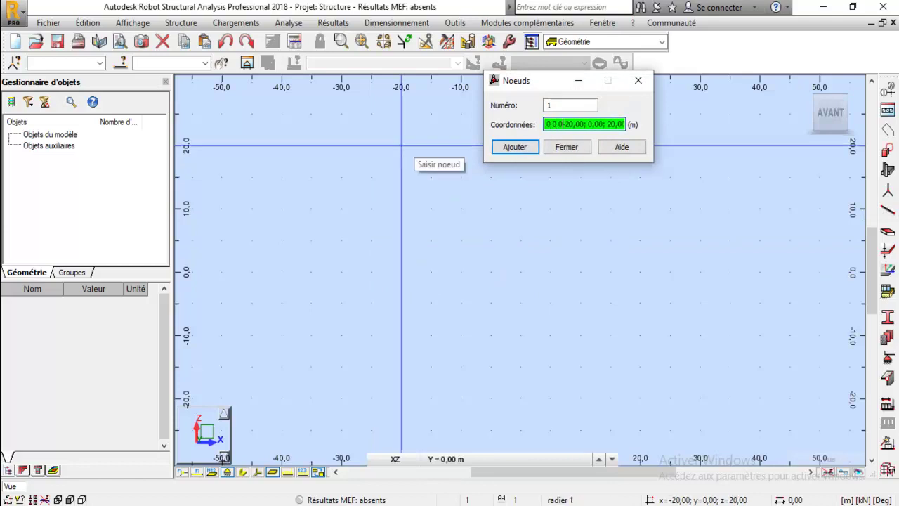
key(Delete)
key(Delete)
key(Delete)
key(Delete)
key(Delete)
key(Delete)
key(Delete)
key(Delete)
key(Delete)
key(Delete)
key(Delete)
key(Delete)
key(Delete)
key(Delete)
key(Delete)
key(Delete)
key(Delete)
key(Delete)
key(Delete)
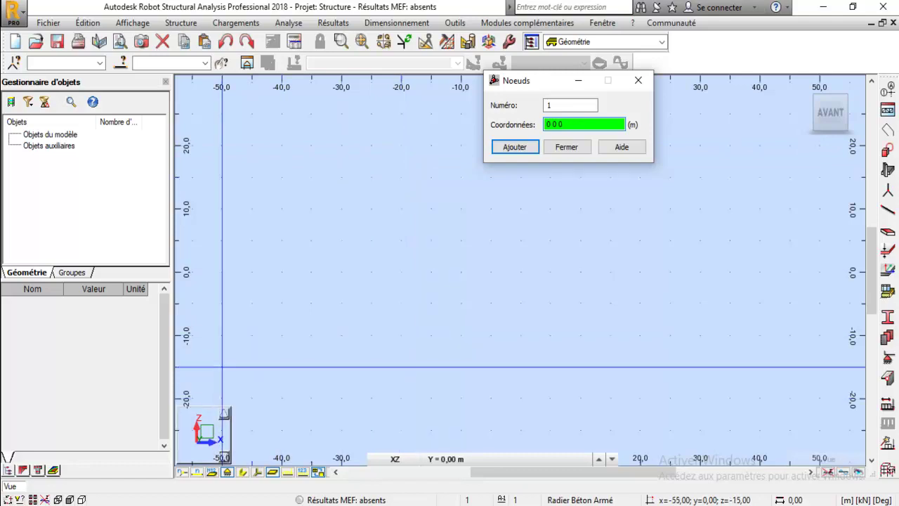
click(528, 147)
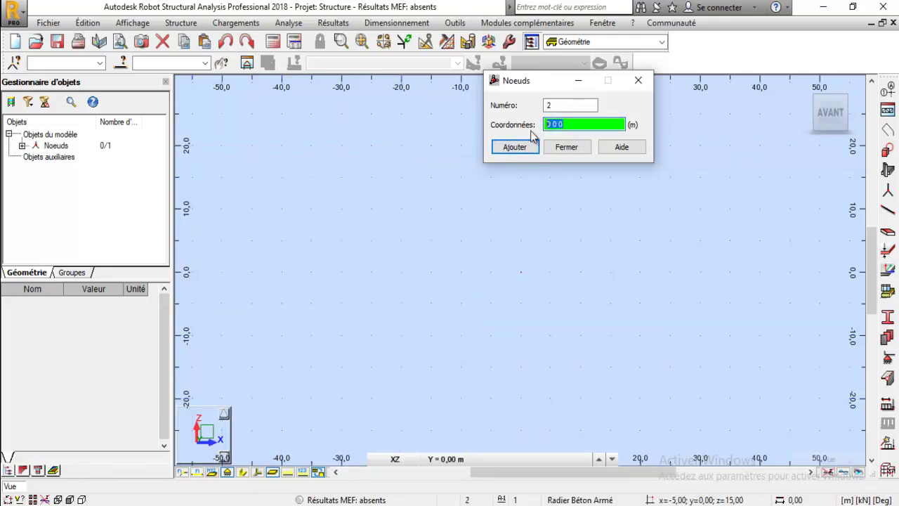
Add a second node at coordinates 6 0 0 and finish node entry
text(6)
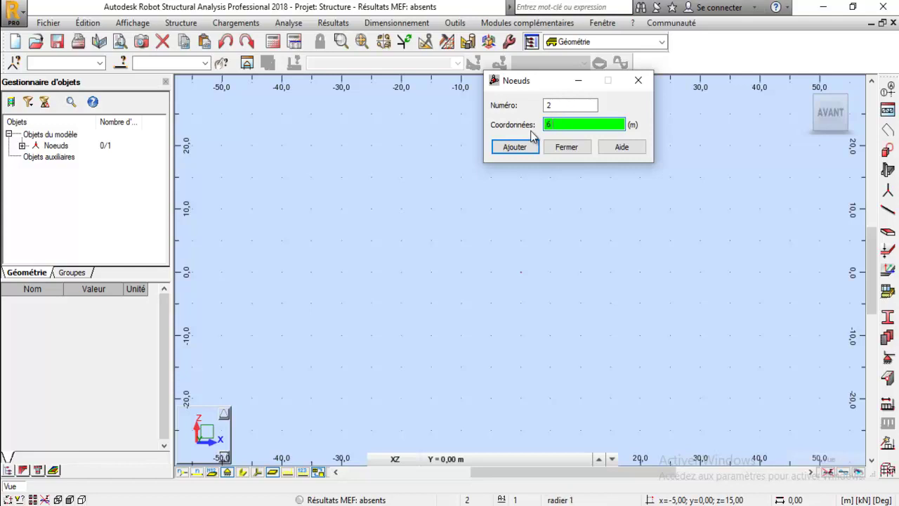
text( 0 0)
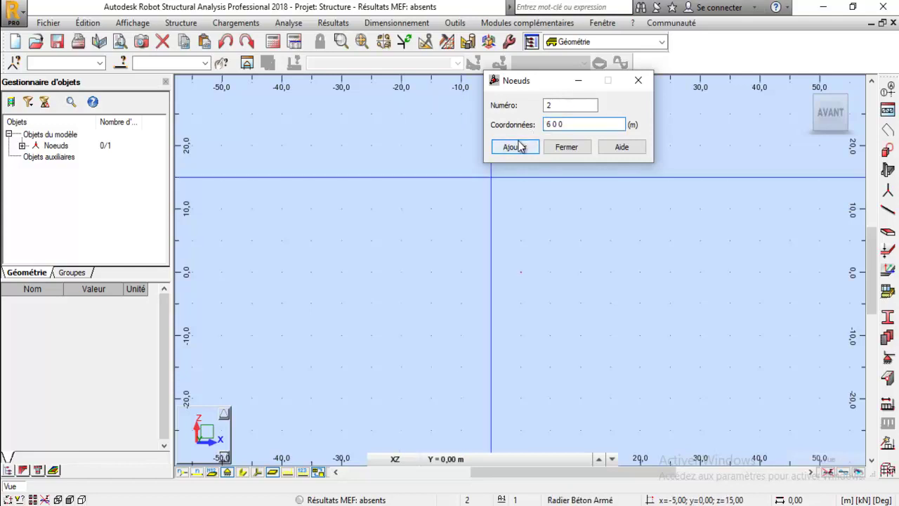
click(517, 147)
click(566, 154)
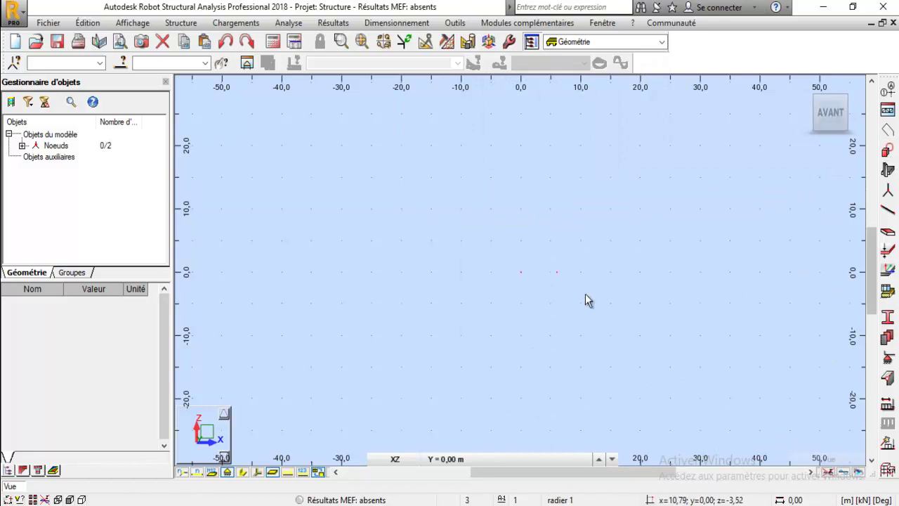
Define a new steel IPE 120 section from the OTUA profile database as the section for new bars
scroll(563, 287, up, 4)
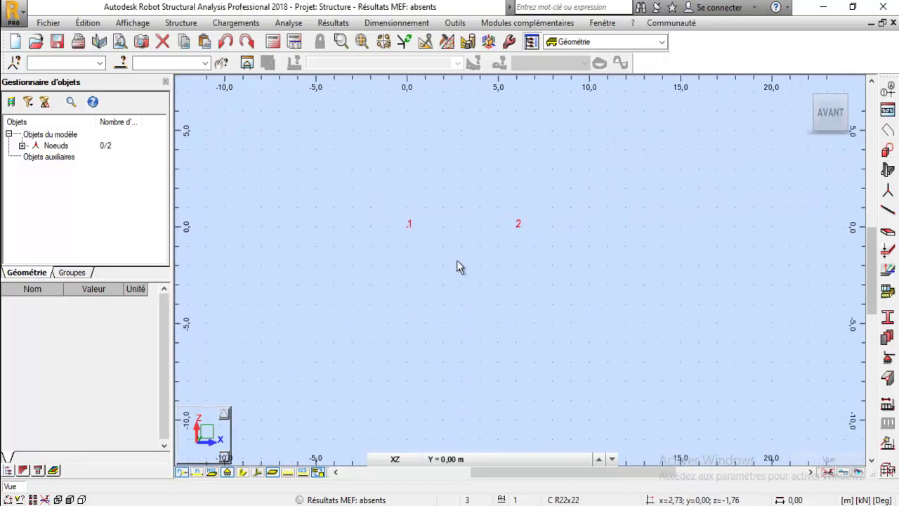
scroll(456, 267, up, 2)
click(888, 209)
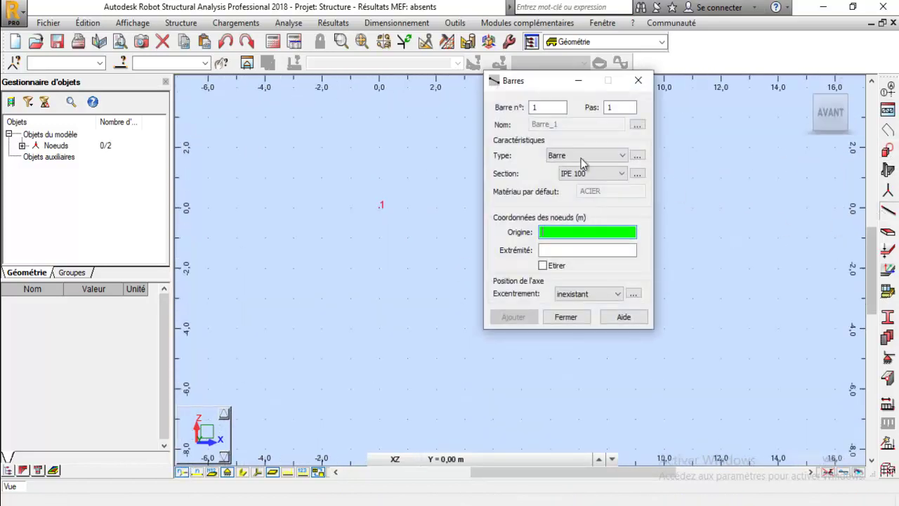
drag(562, 88, 158, 111)
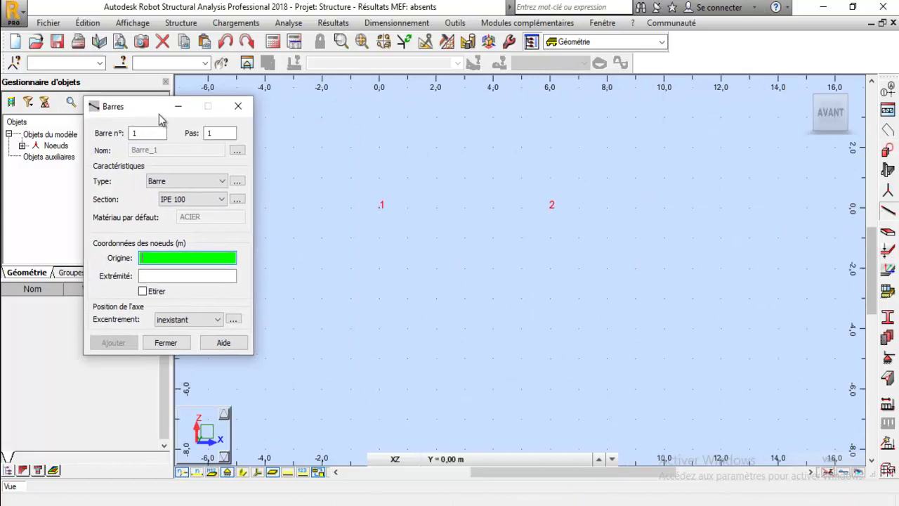
click(201, 198)
click(203, 205)
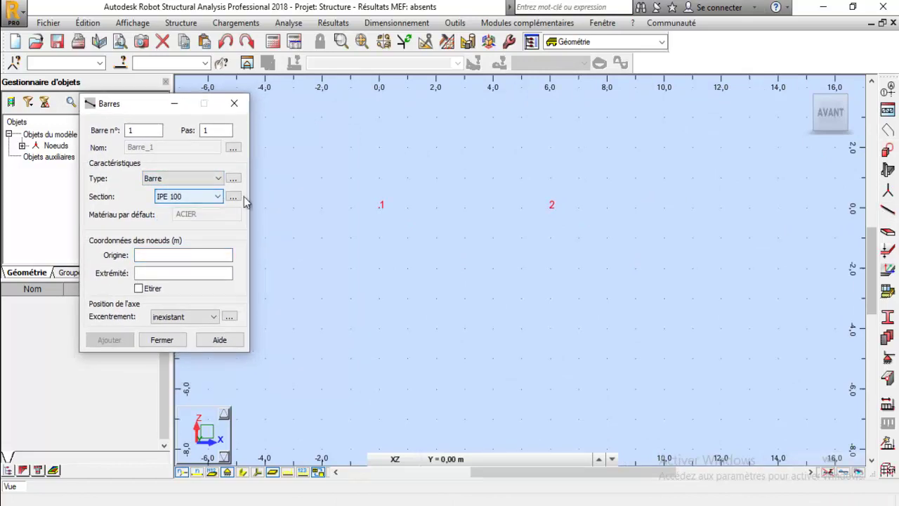
click(234, 197)
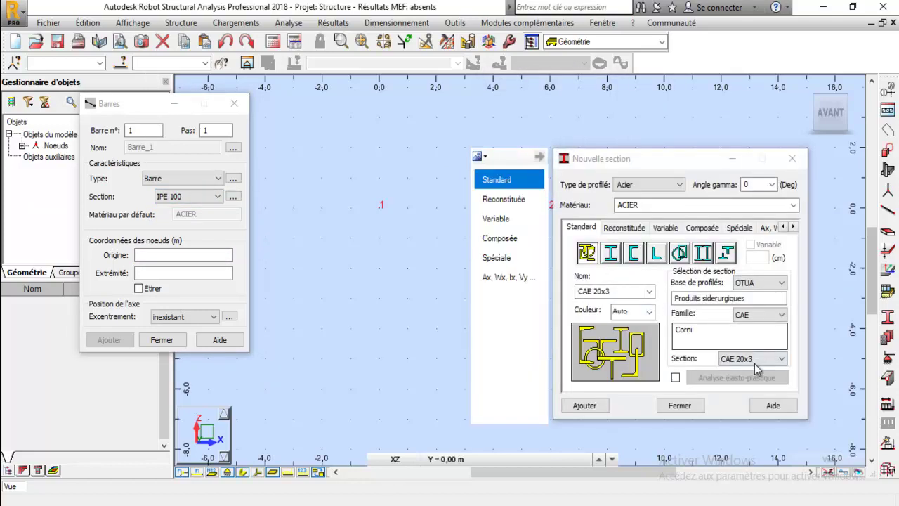
click(750, 319)
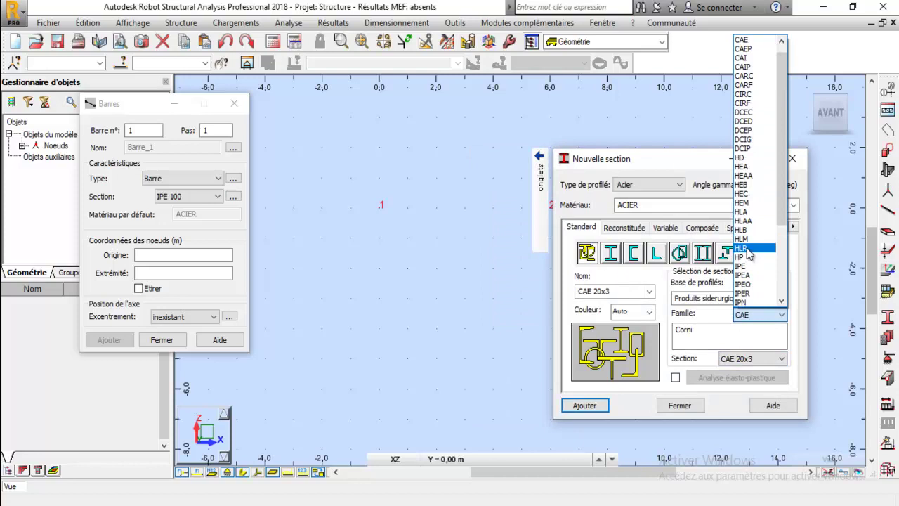
click(743, 275)
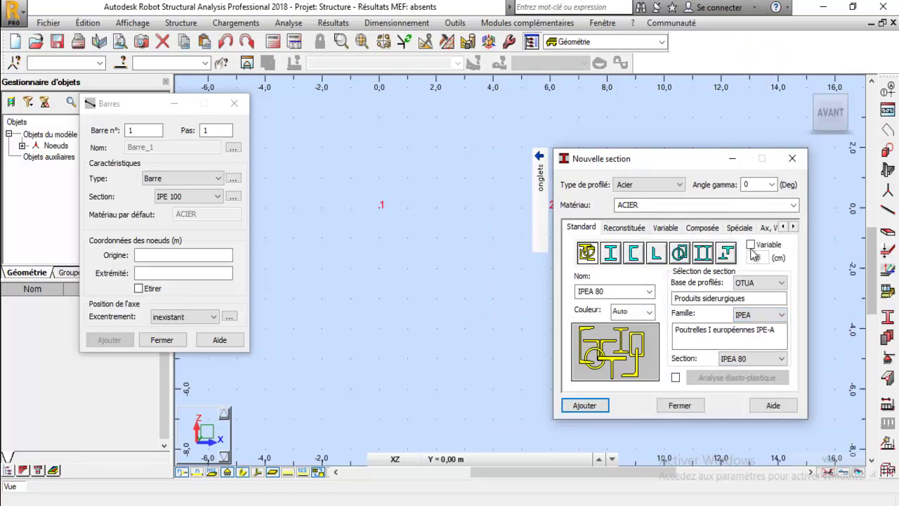
click(758, 315)
click(741, 157)
click(752, 359)
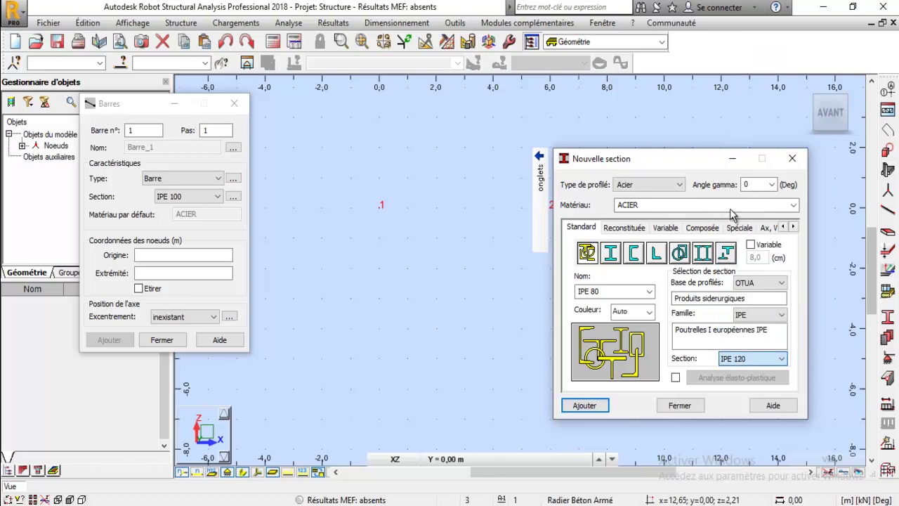
click(735, 138)
click(586, 405)
click(679, 406)
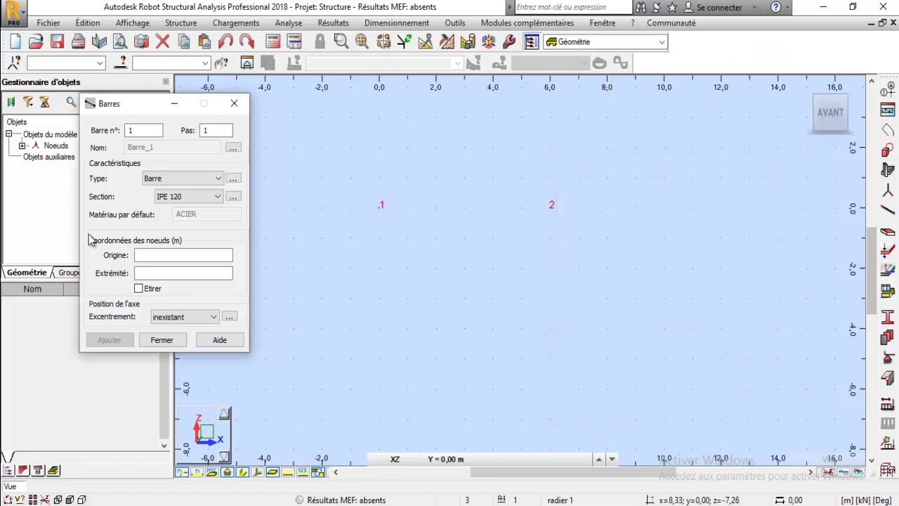
Create an IPE 120 bar from node 1 to node 2 and finish bar entry
click(139, 253)
click(379, 207)
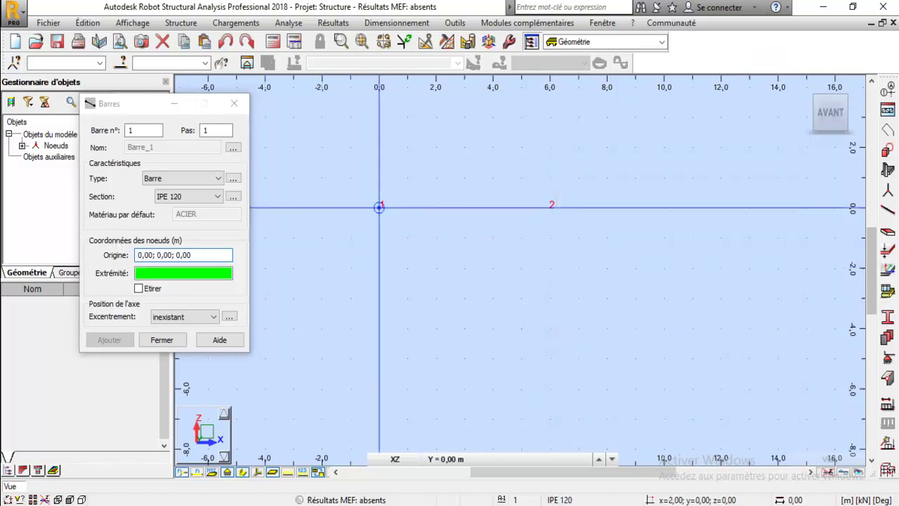
click(550, 207)
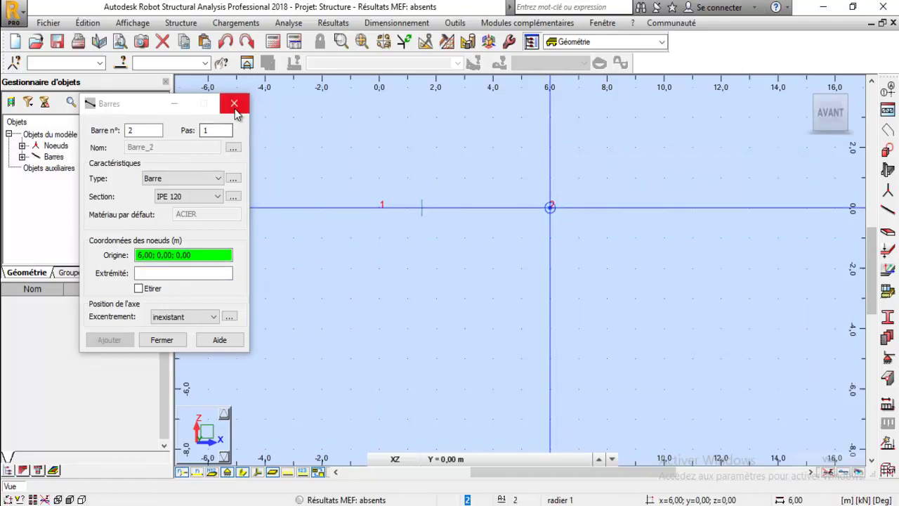
click(234, 103)
Display the bar's section shape and show the model in a 3D view
click(242, 471)
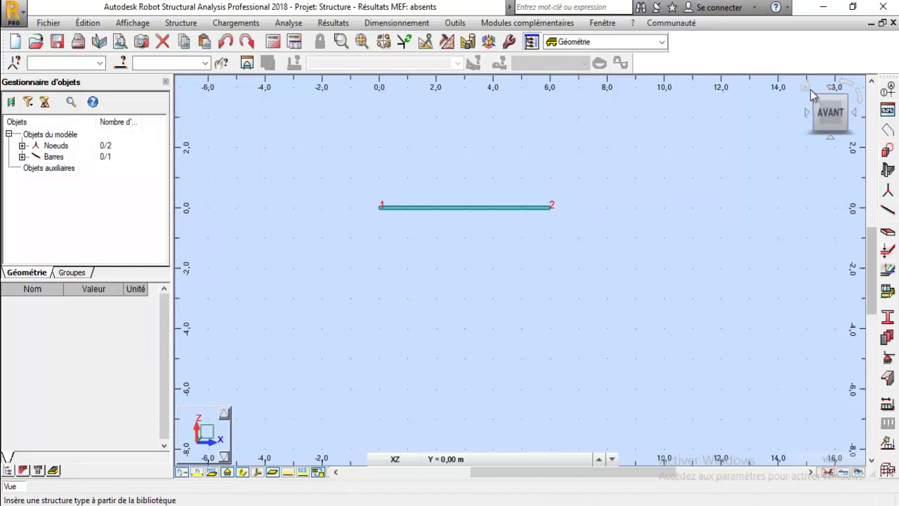
mouse_move(790, 104)
shift+middle_drag(790, 104, 444, 252)
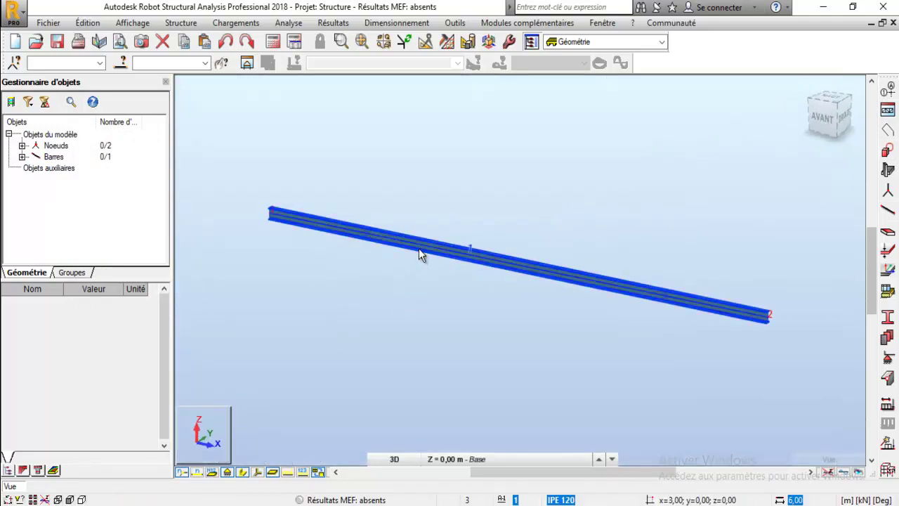
scroll(470, 215, down, 1)
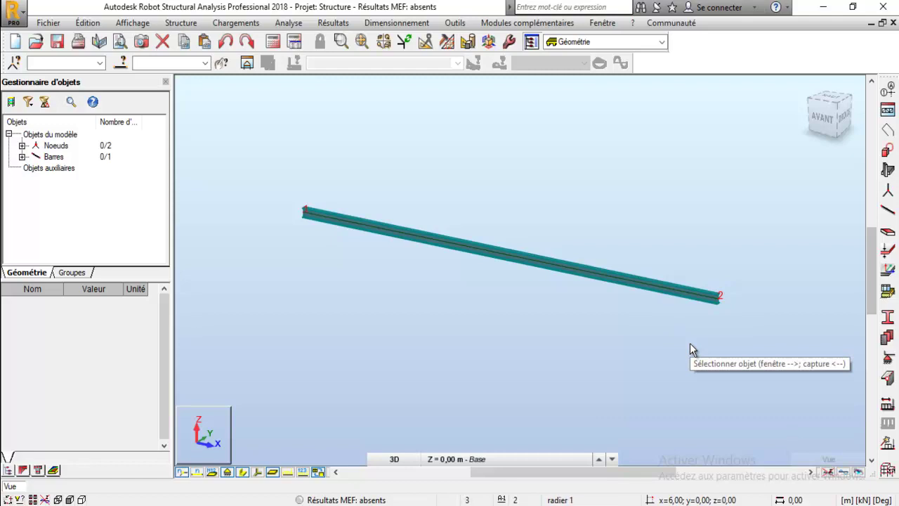
Assign the Rotule nodal support to nodes 1 and 2 at both ends of the bar
click(887, 358)
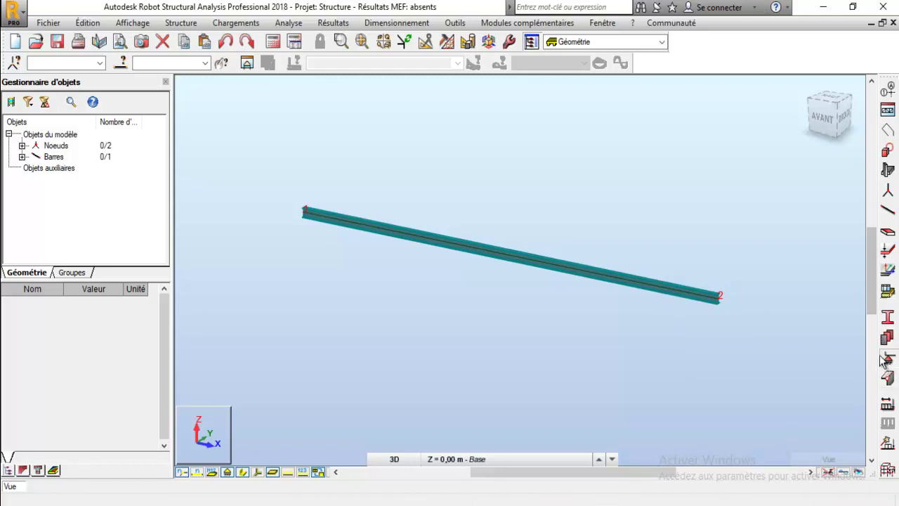
drag(537, 80, 105, 45)
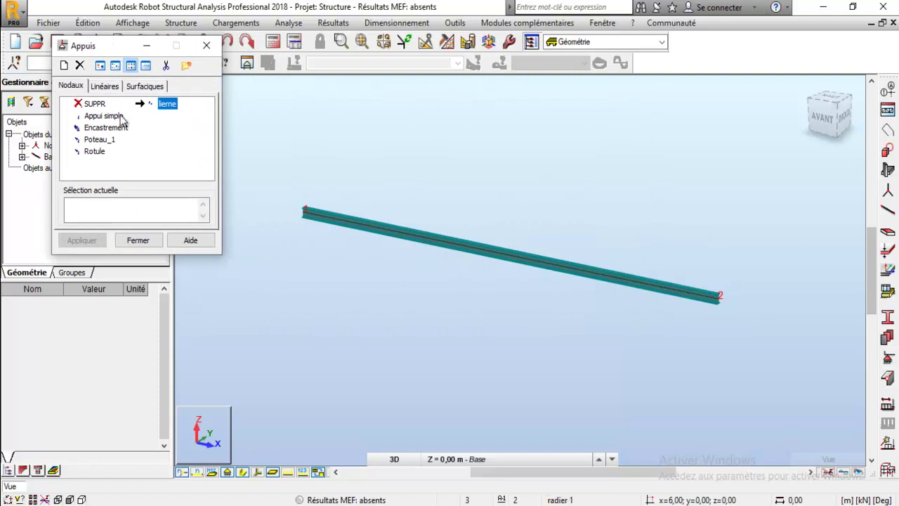
click(91, 150)
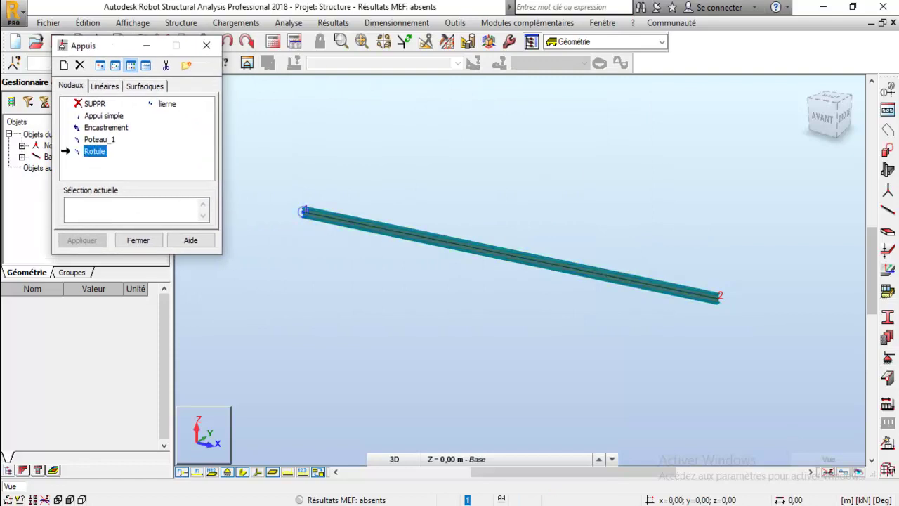
click(303, 212)
click(718, 299)
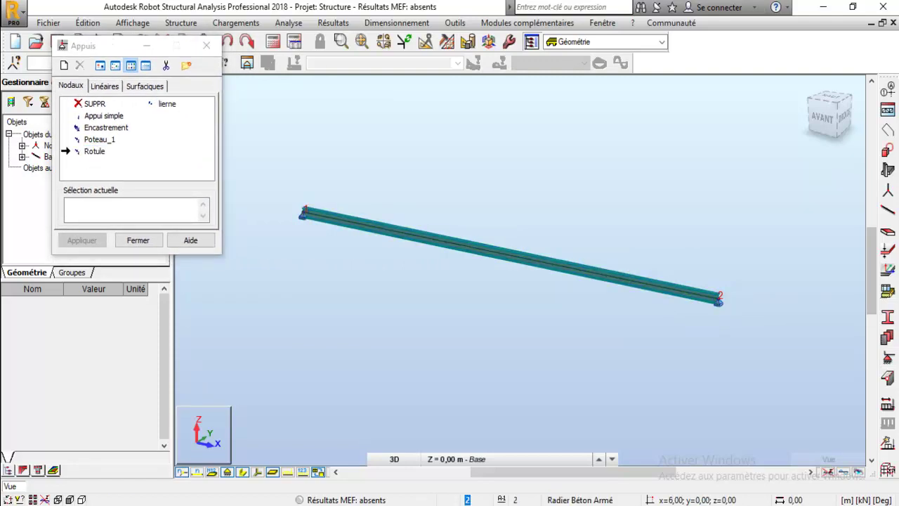
key(Escape)
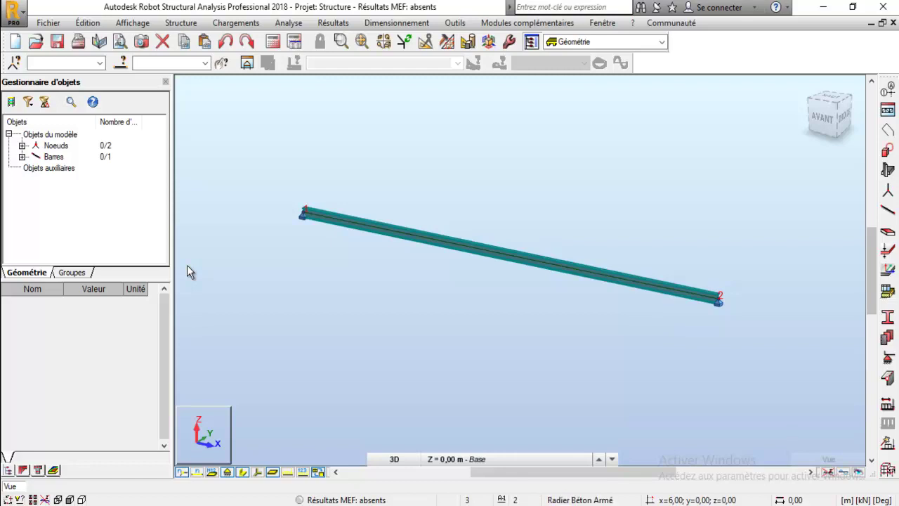
Examine the orientation of the bar's local axes up close
click(395, 231)
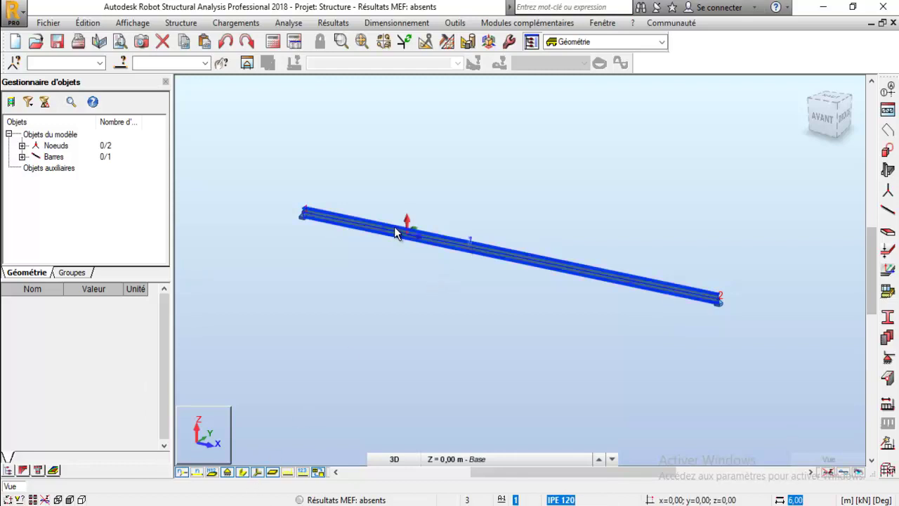
scroll(396, 232, up, 5)
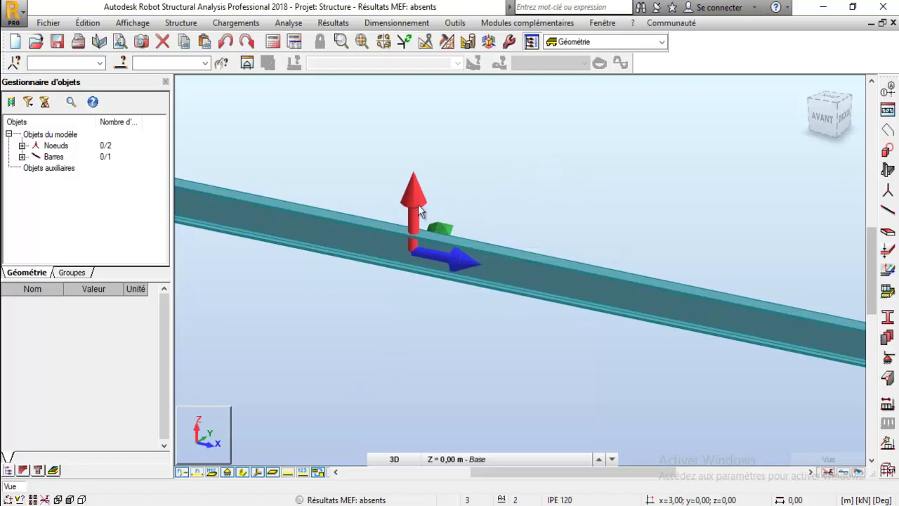
scroll(390, 241, down, 5)
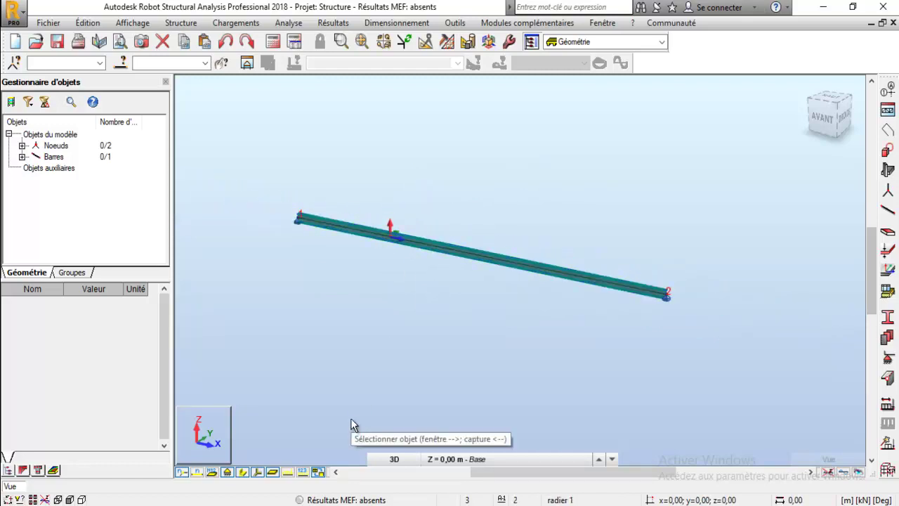
Divide the bar into 2 segments, generating a middle node without splitting the bar
click(458, 252)
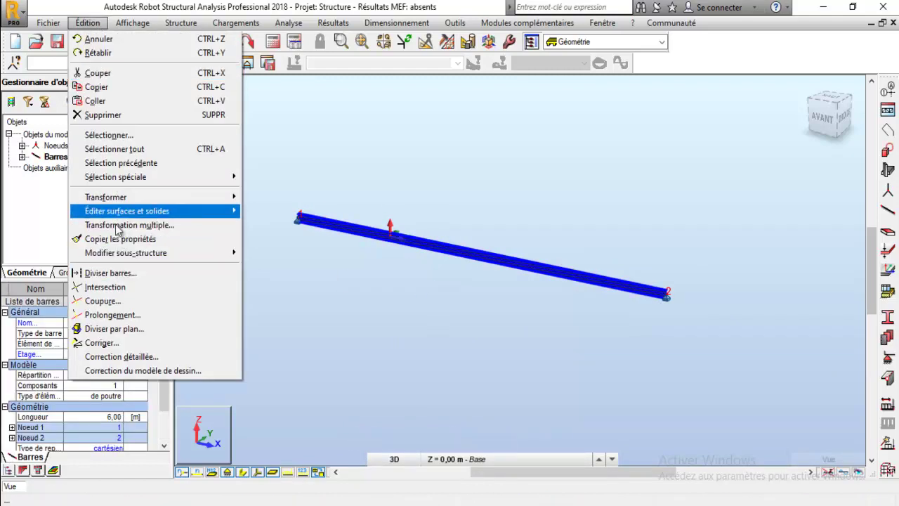
click(112, 273)
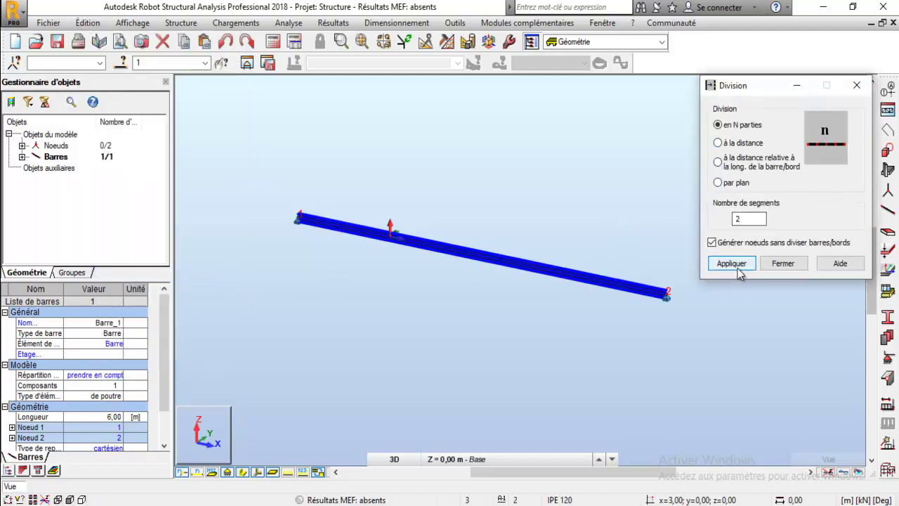
click(735, 263)
click(732, 262)
click(783, 264)
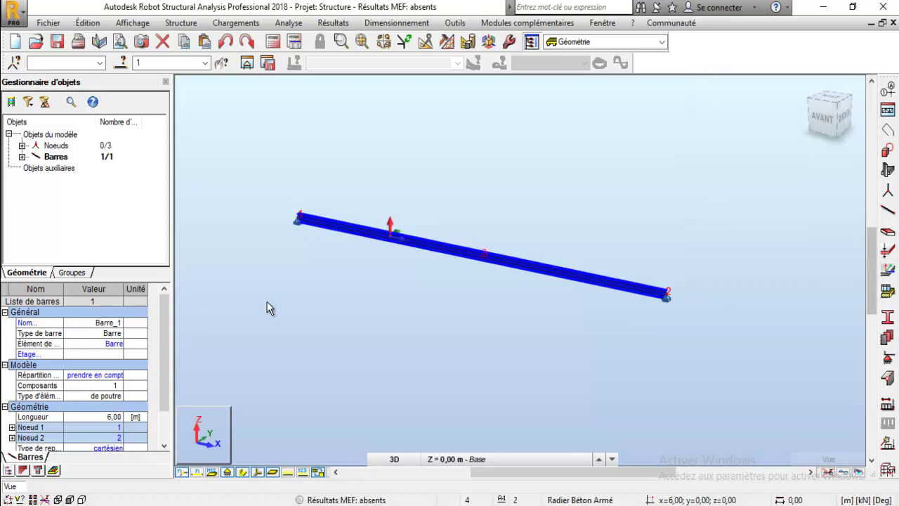
Deselect the bar and hide its section shape so that only the bar's axis line is drawn
click(493, 292)
scroll(492, 273, up, 4)
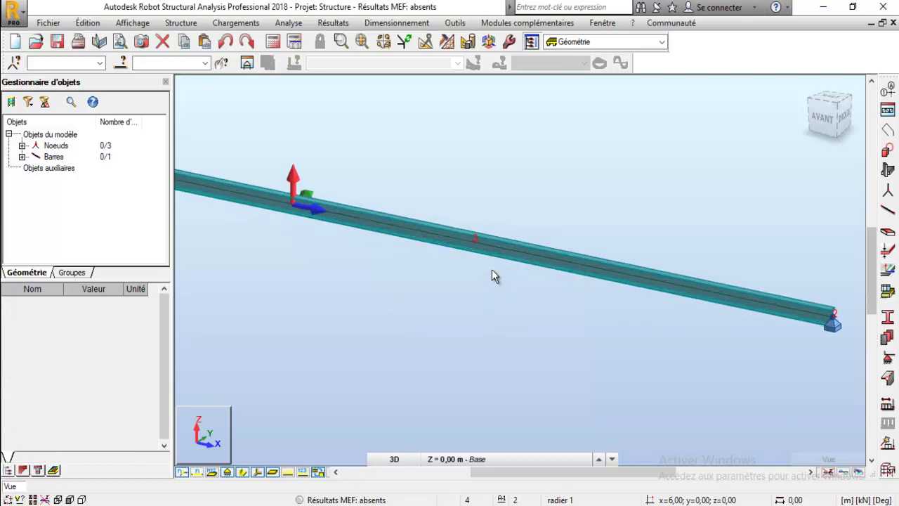
click(242, 472)
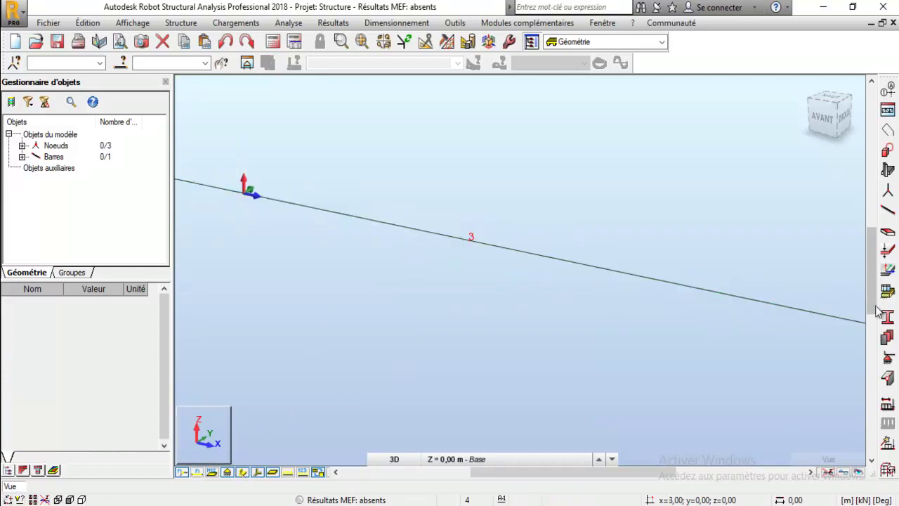
Define a rigid nodal support named "lierne cm" with only UY and RX blocked, and assign it to middle node 3
click(887, 360)
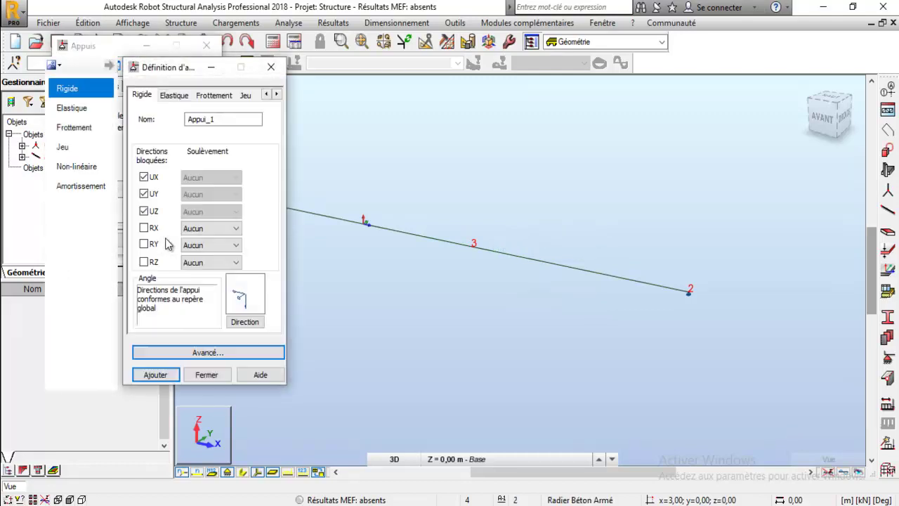
drag(222, 121, 128, 148)
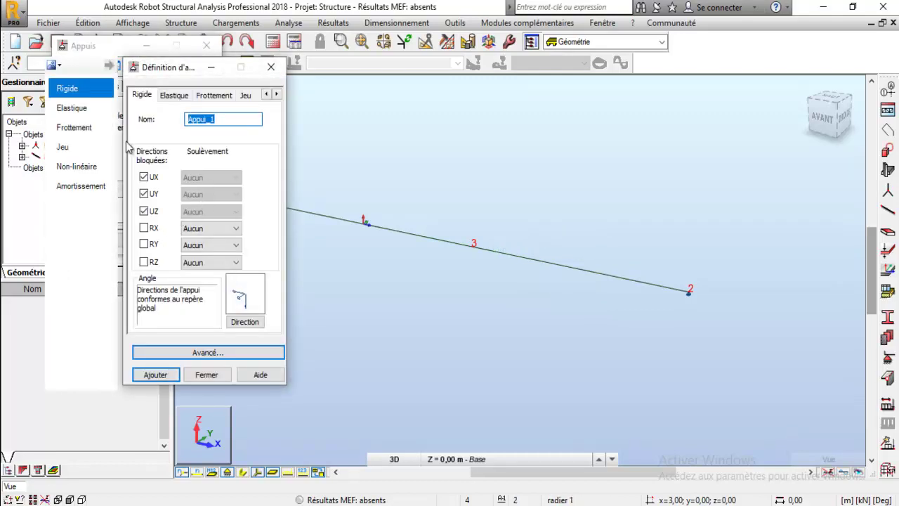
text(lierne cm)
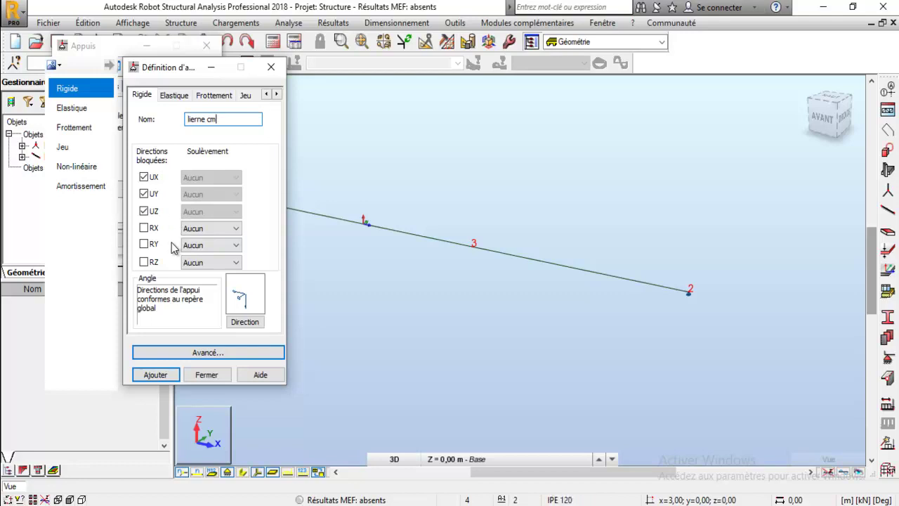
click(144, 177)
click(144, 211)
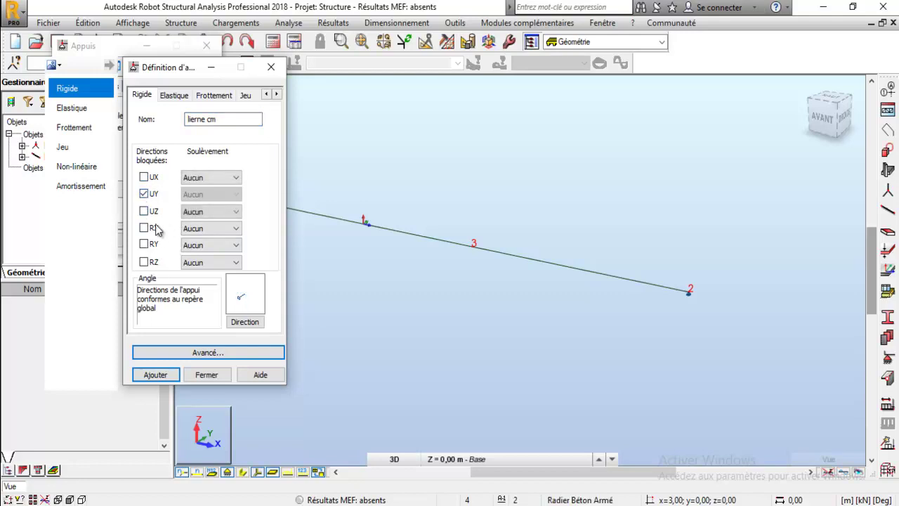
click(146, 229)
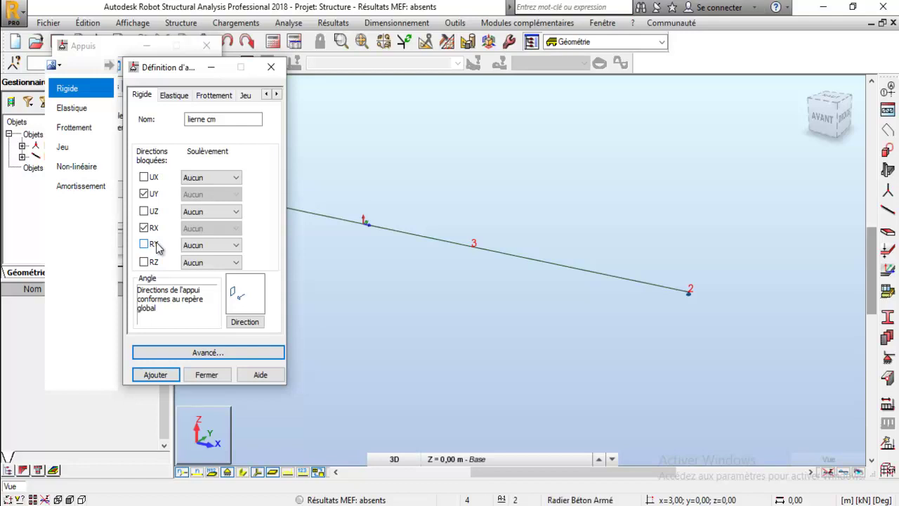
click(154, 374)
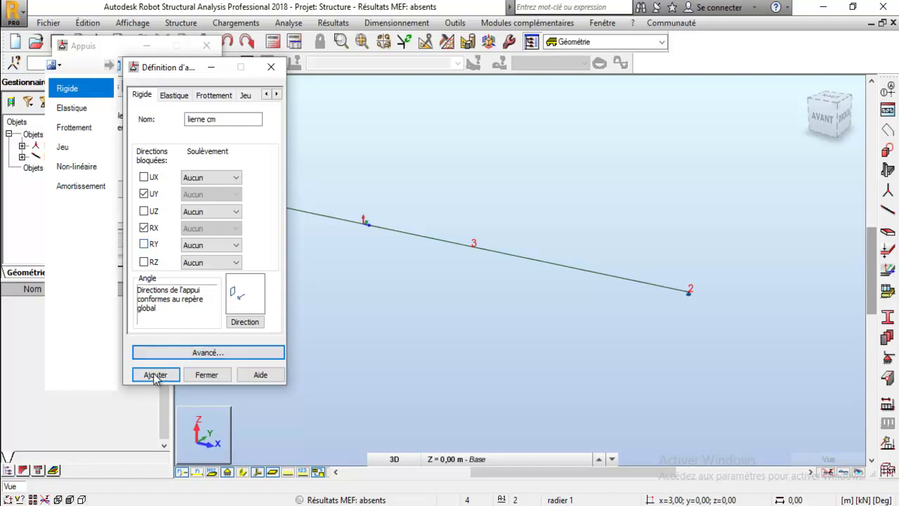
click(203, 372)
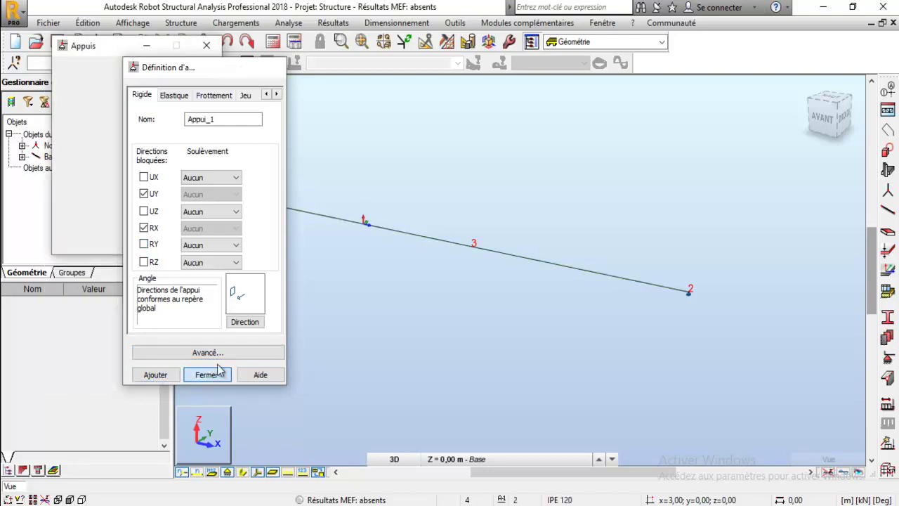
click(471, 243)
click(137, 243)
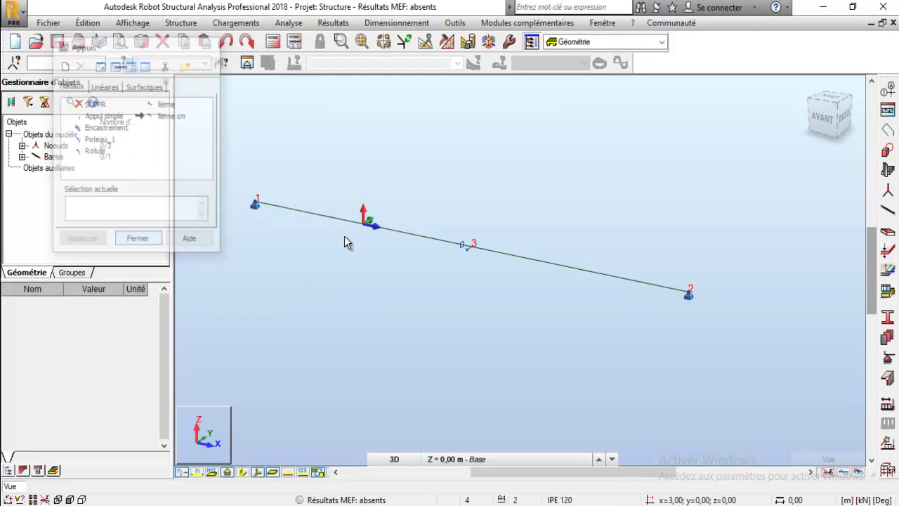
Examine the support symbol at node 3 in relation to the axes and the end supports of the bar
scroll(427, 242, up, 2)
scroll(609, 204, down, 2)
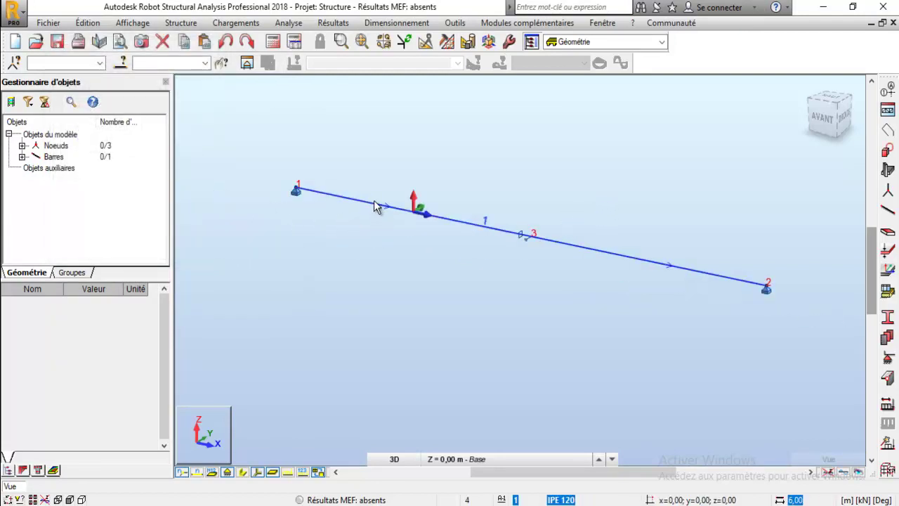
scroll(536, 243, up, 2)
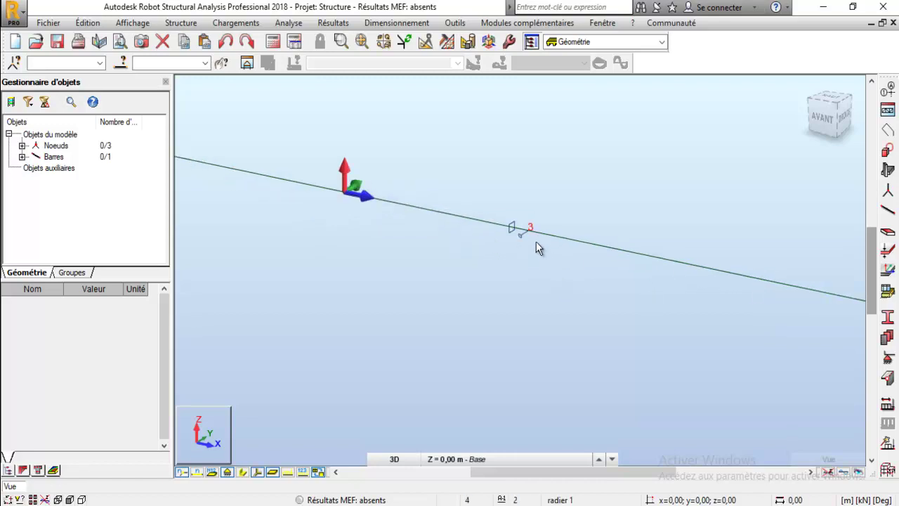
scroll(488, 271, down, 2)
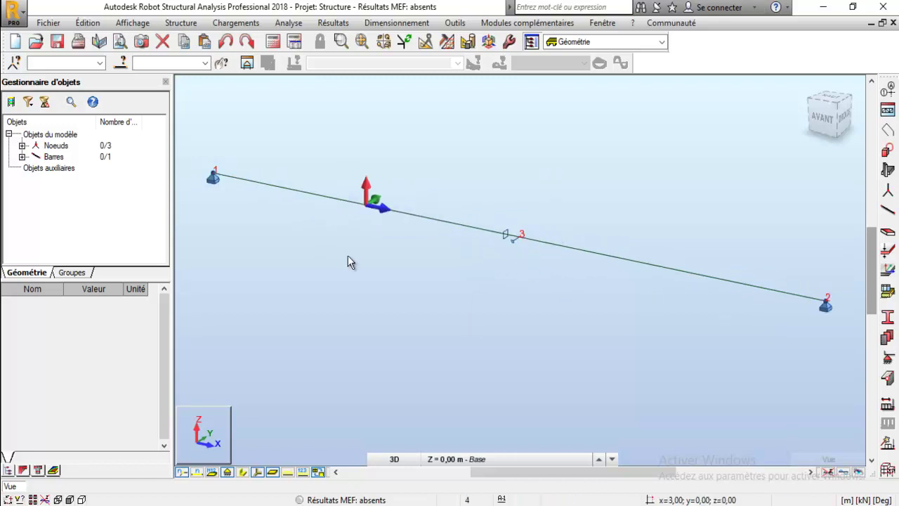
scroll(386, 196, up, 3)
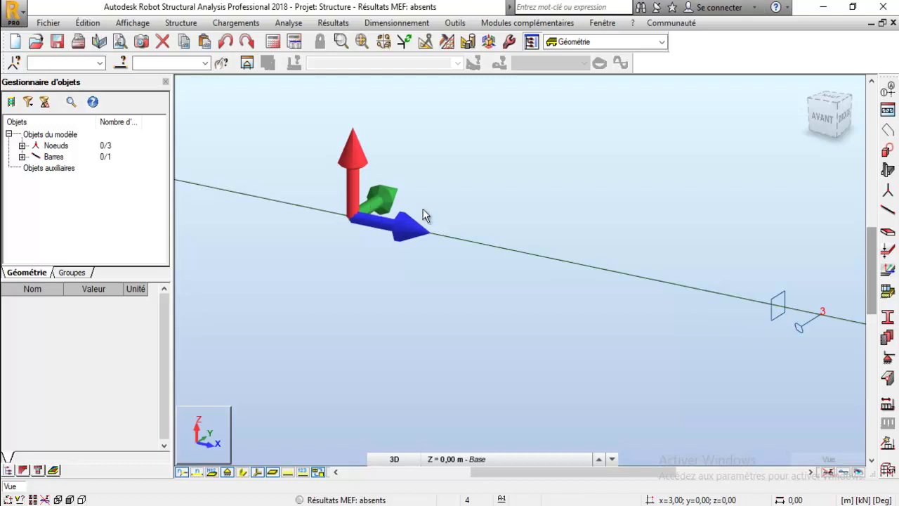
scroll(421, 184, down, 2)
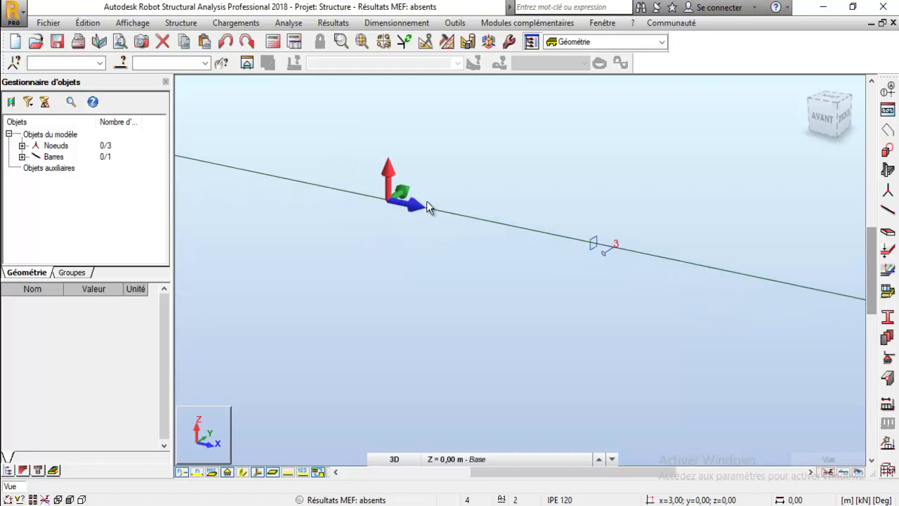
scroll(426, 200, down, 2)
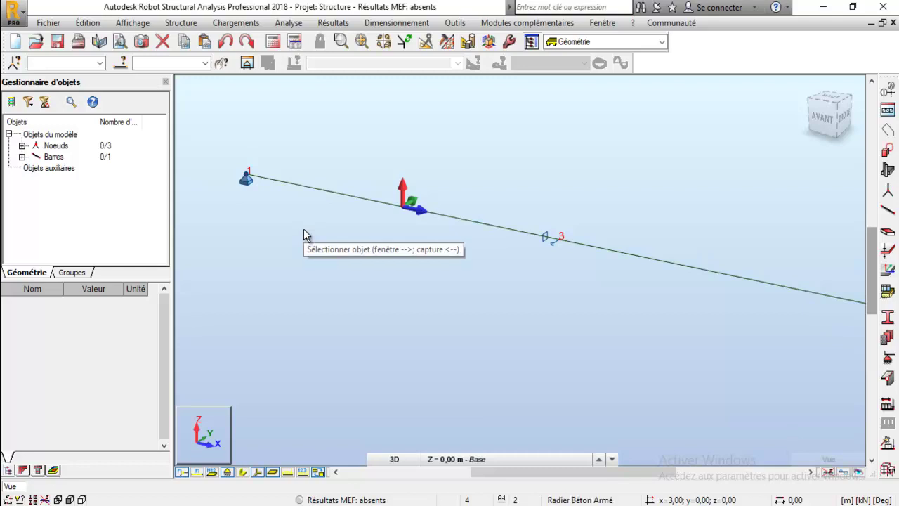
scroll(304, 230, down, 2)
scroll(479, 253, up, 1)
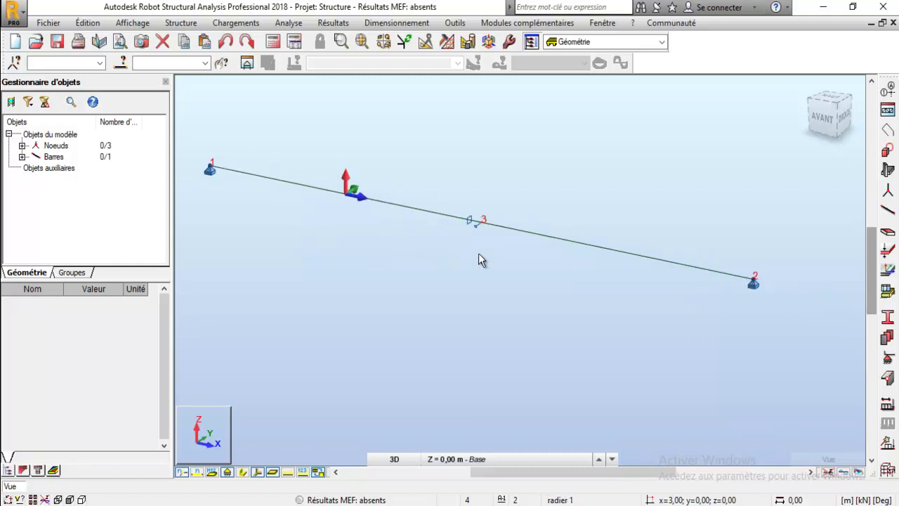